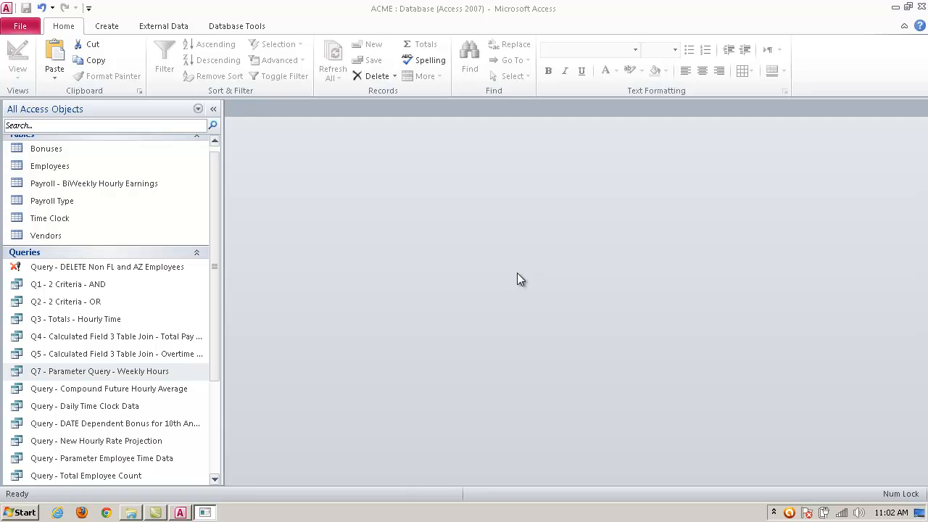
Step: Create a basic report from the Employees table
{"action": "left_click", "coordinate": [108, 27]}
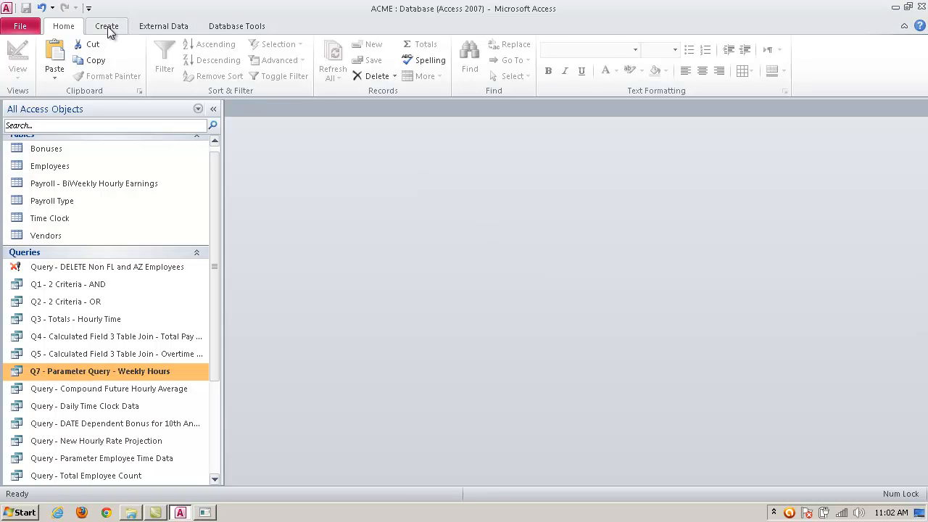
{"action": "left_click", "coordinate": [108, 29]}
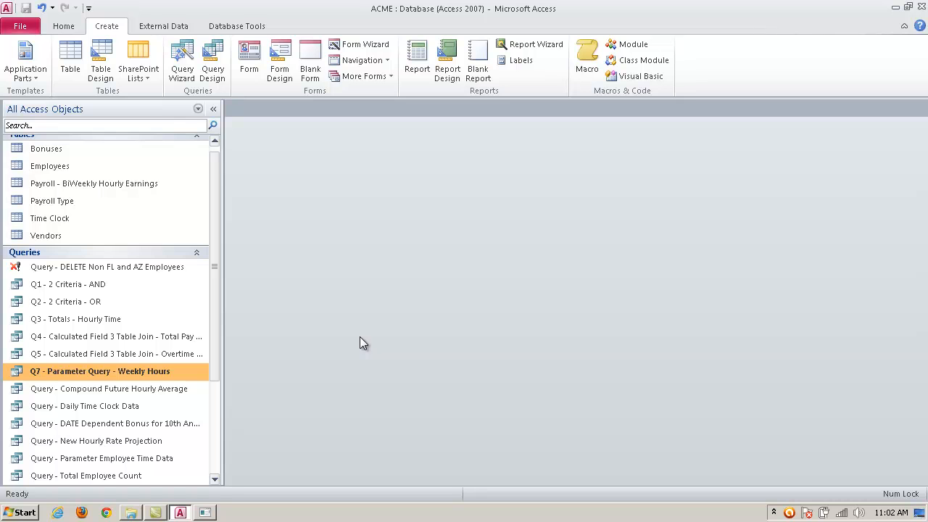
{"action": "left_click_drag", "start_coordinate": [216, 181], "coordinate": [215, 152]}
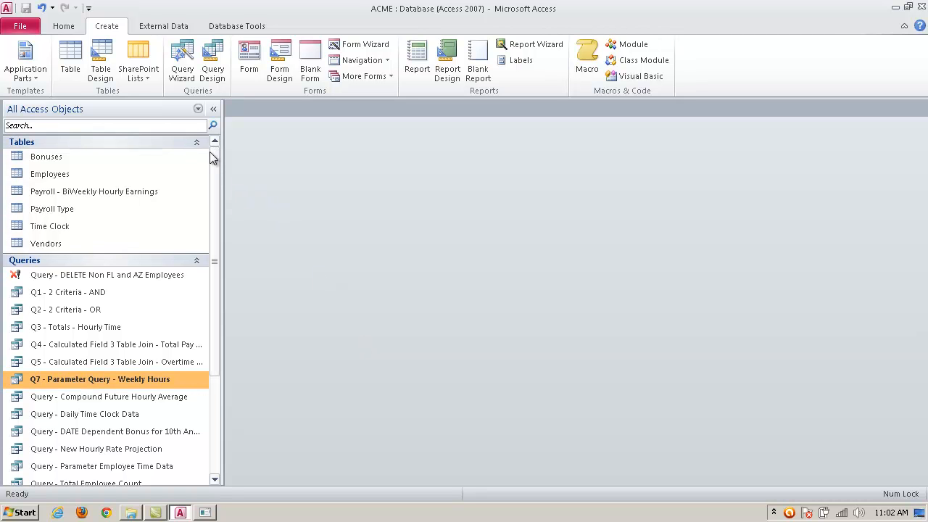
{"action": "left_click", "coordinate": [81, 176]}
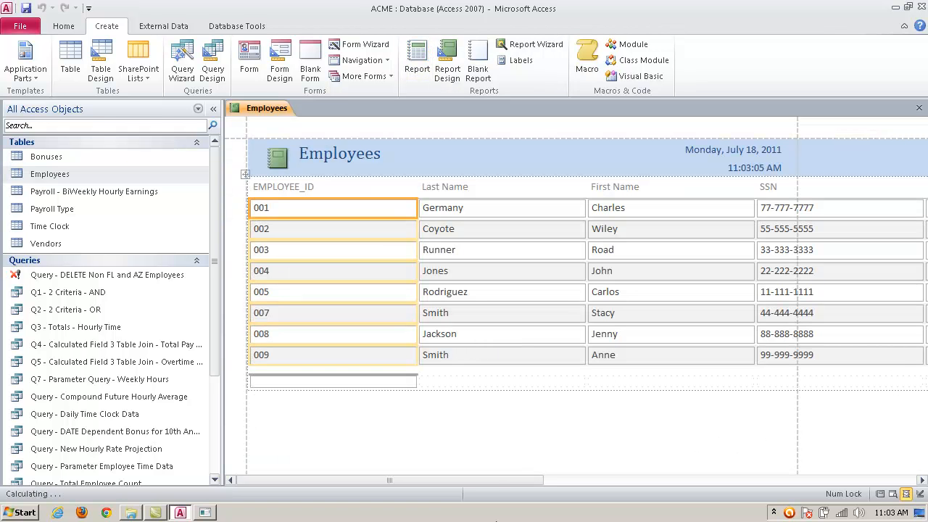
{"action": "left_click_drag", "start_coordinate": [463, 479], "coordinate": [770, 480]}
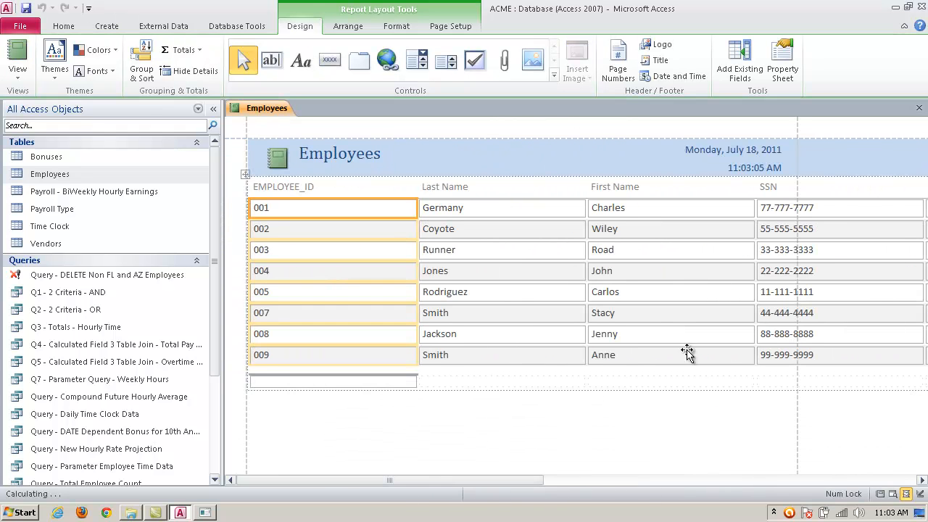
Step: View the Employees report in Design View and in Print Preview, and close the preview
{"action": "left_click", "coordinate": [16, 77]}
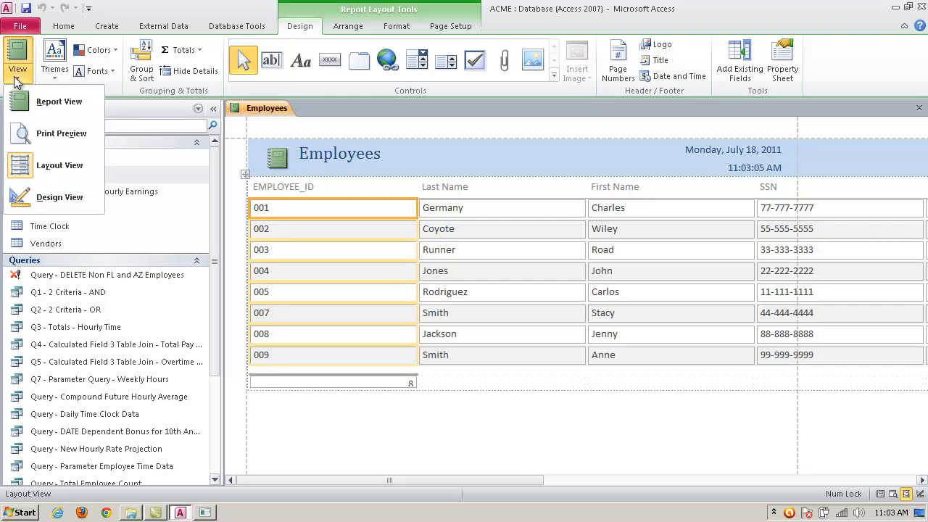
{"action": "left_click", "coordinate": [47, 193]}
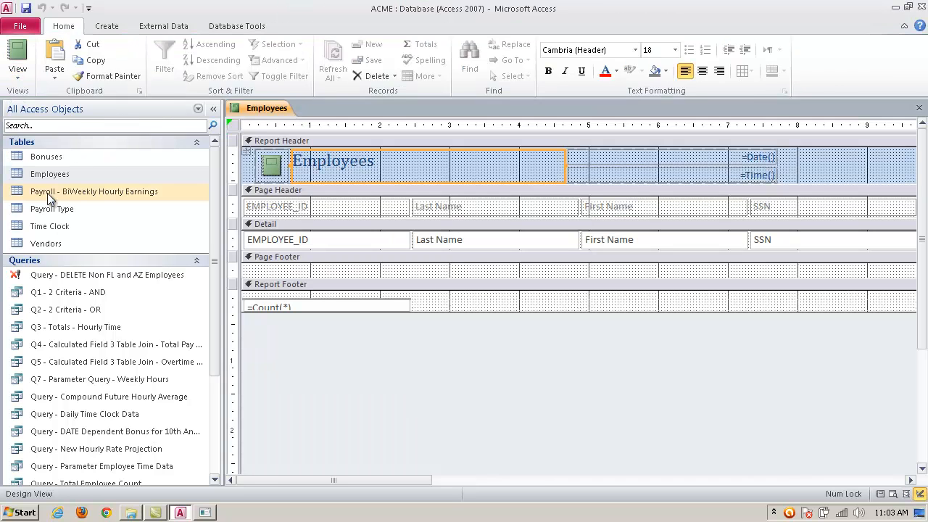
{"action": "left_click", "coordinate": [20, 84]}
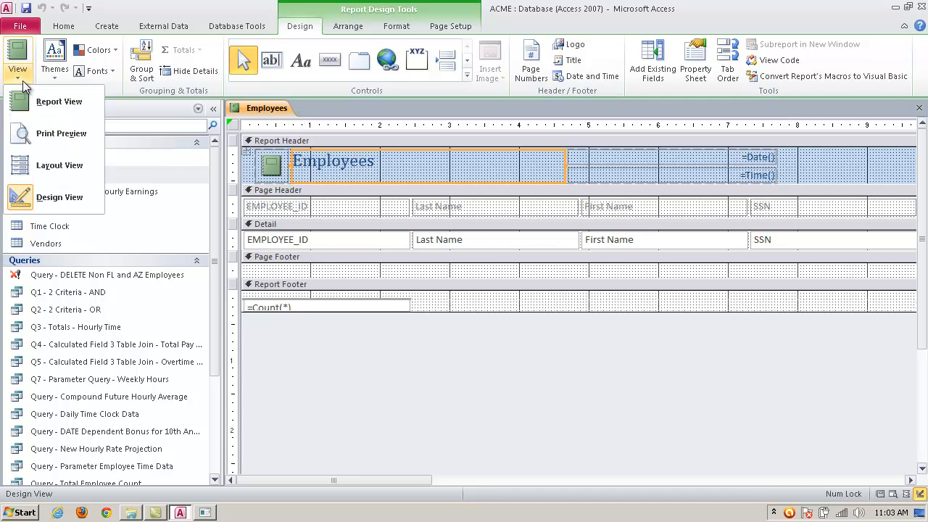
{"action": "left_click", "coordinate": [22, 138]}
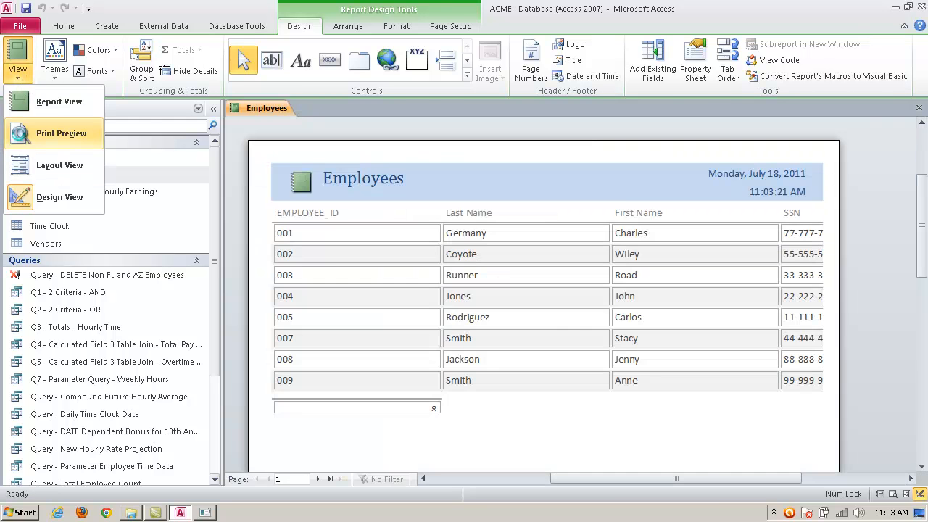
{"action": "left_click_drag", "start_coordinate": [692, 474], "coordinate": [617, 489]}
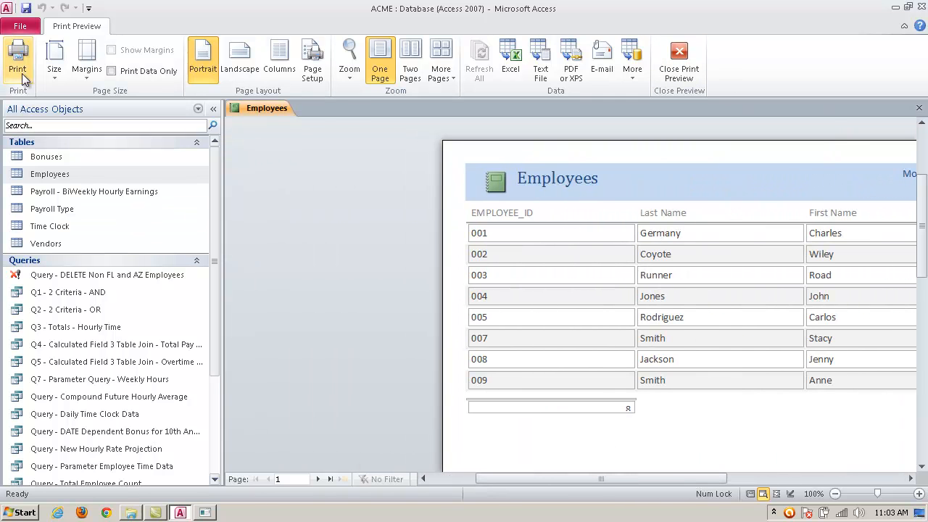
{"action": "left_click", "coordinate": [678, 61]}
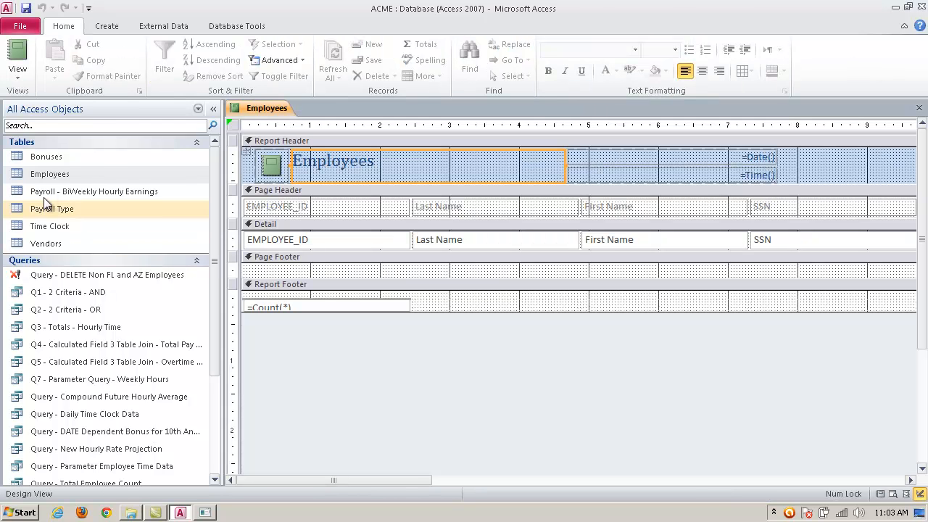
Step: Show the Employees report in Report View and Layout View, and close it without saving
{"action": "left_click", "coordinate": [19, 77]}
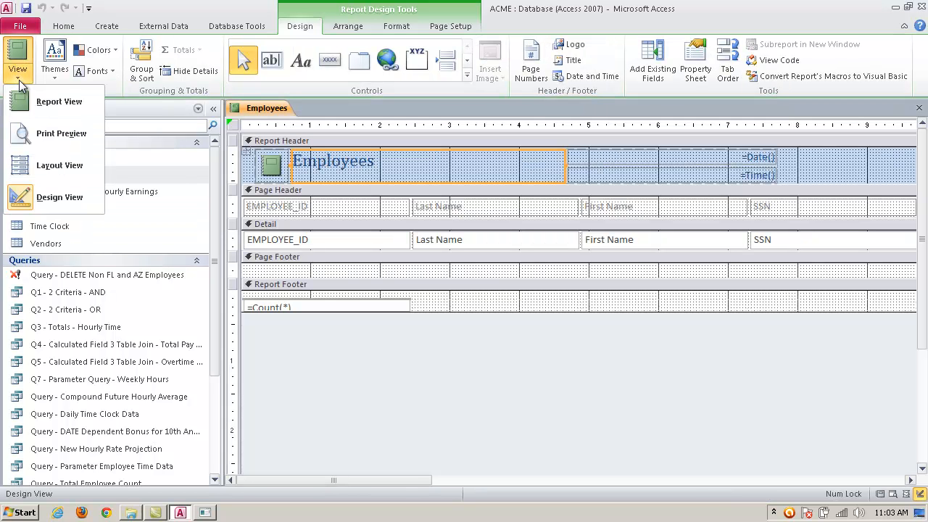
{"action": "left_click", "coordinate": [60, 101]}
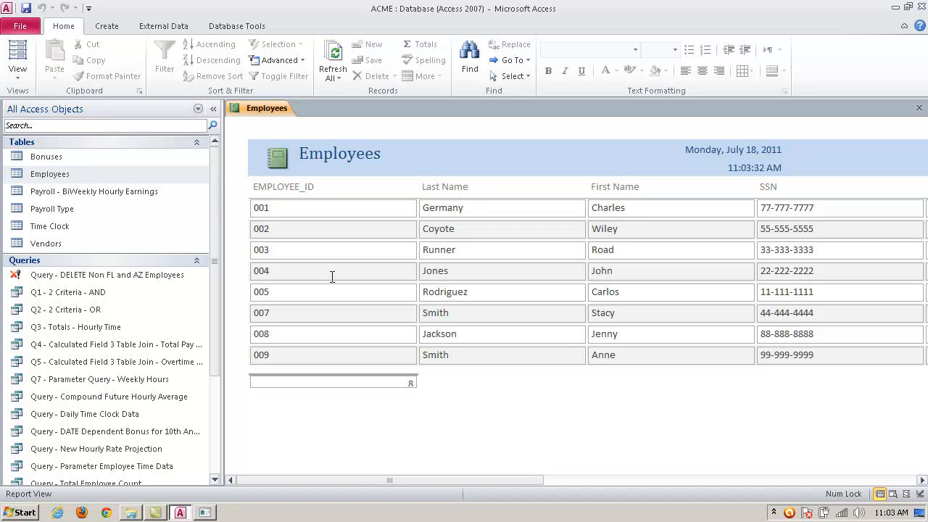
{"action": "left_click", "coordinate": [18, 72]}
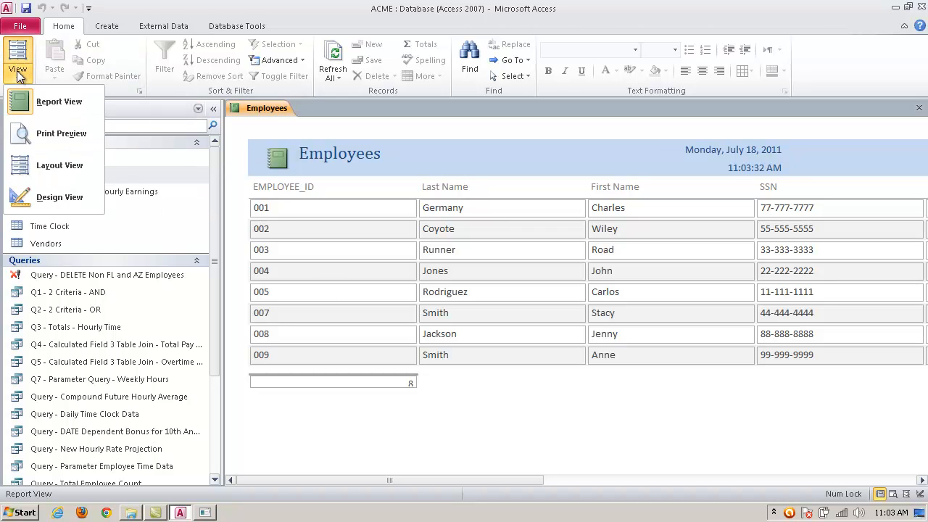
{"action": "left_click", "coordinate": [58, 166]}
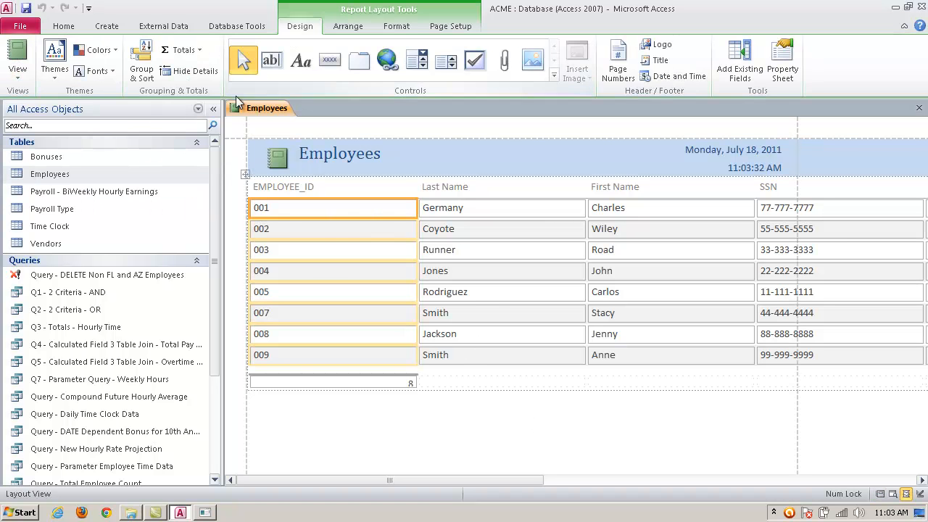
{"action": "left_click", "coordinate": [919, 107]}
{"action": "left_click", "coordinate": [464, 292]}
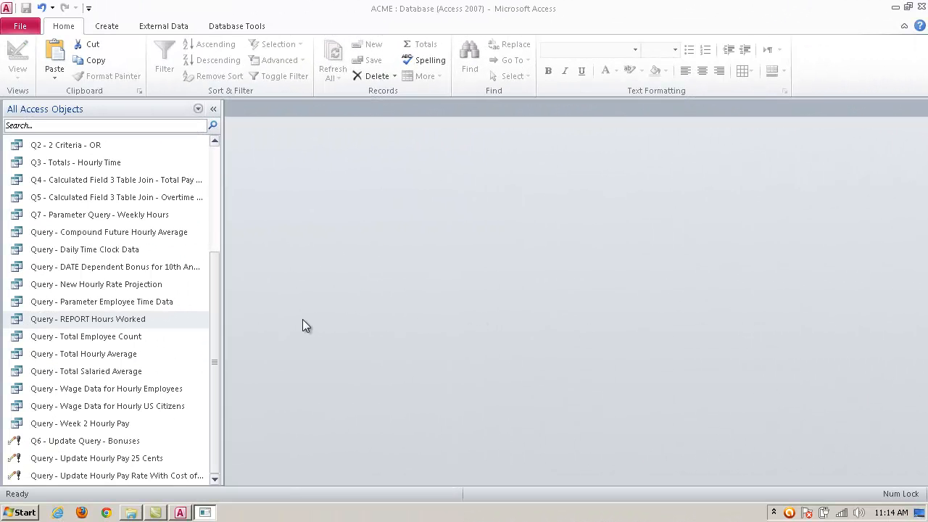
Step: Examine the tables, fields and criteria of Query - REPORT Hours Worked in Design View, and close the query
{"action": "left_click", "coordinate": [123, 319]}
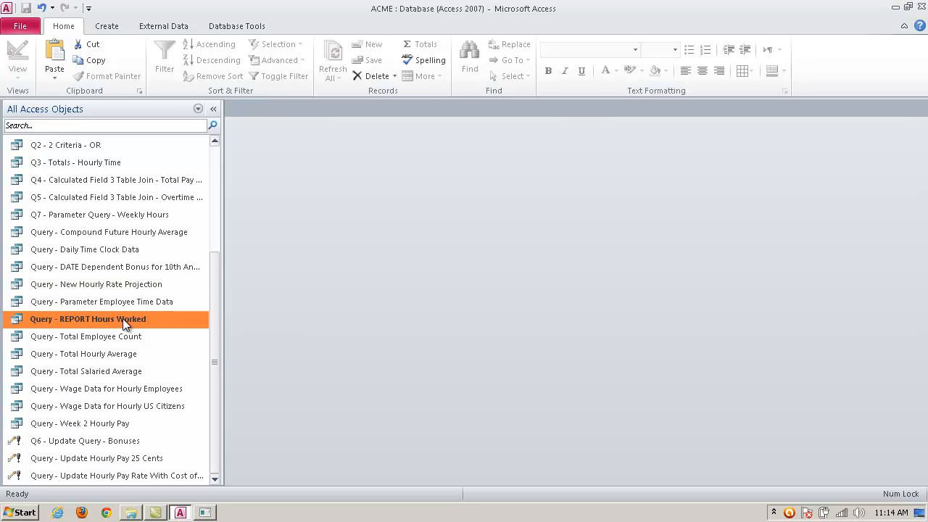
{"action": "right_click", "coordinate": [123, 318]}
{"action": "left_click", "coordinate": [178, 138]}
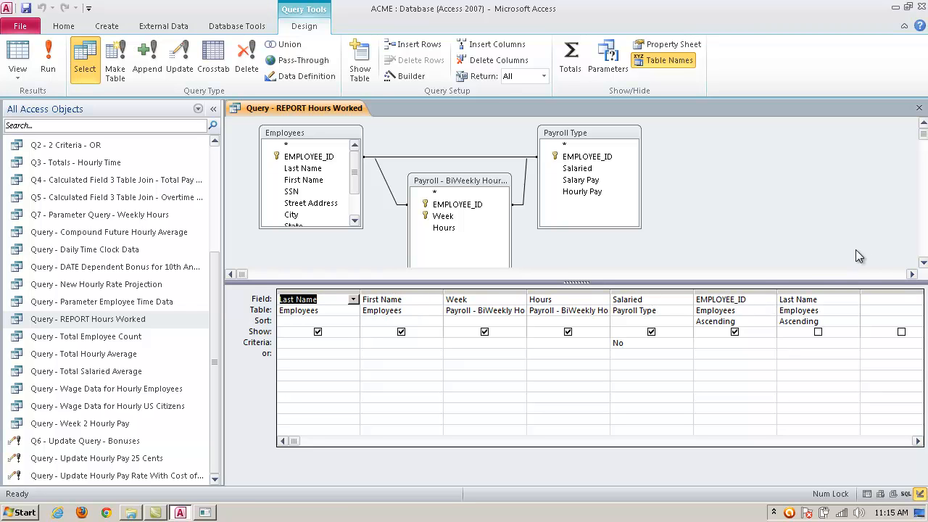
{"action": "left_click", "coordinate": [919, 109]}
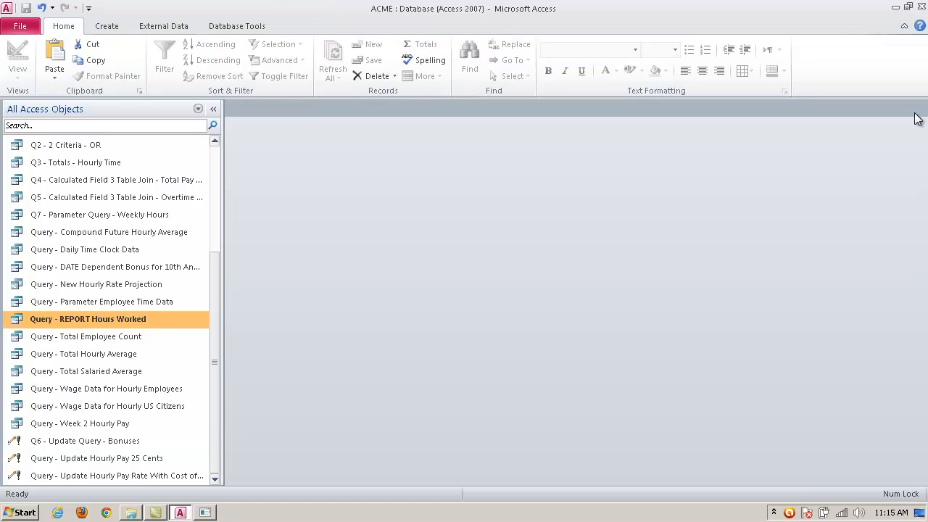
Step: Sort the Query - REPORT Hours Worked results by Week ascending and Last Name A to Z, and save the query's design changes
{"action": "double_click", "coordinate": [148, 319]}
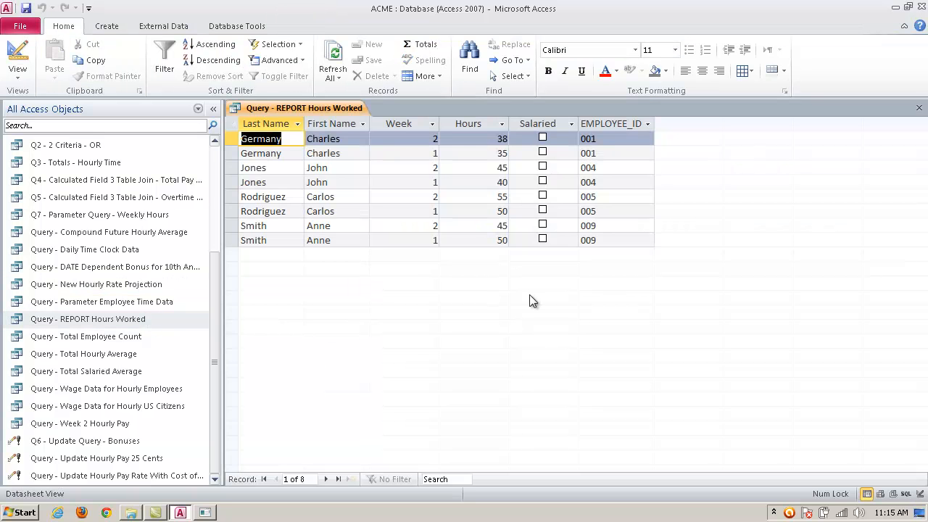
{"action": "right_click", "coordinate": [431, 129]}
{"action": "left_click", "coordinate": [476, 135]}
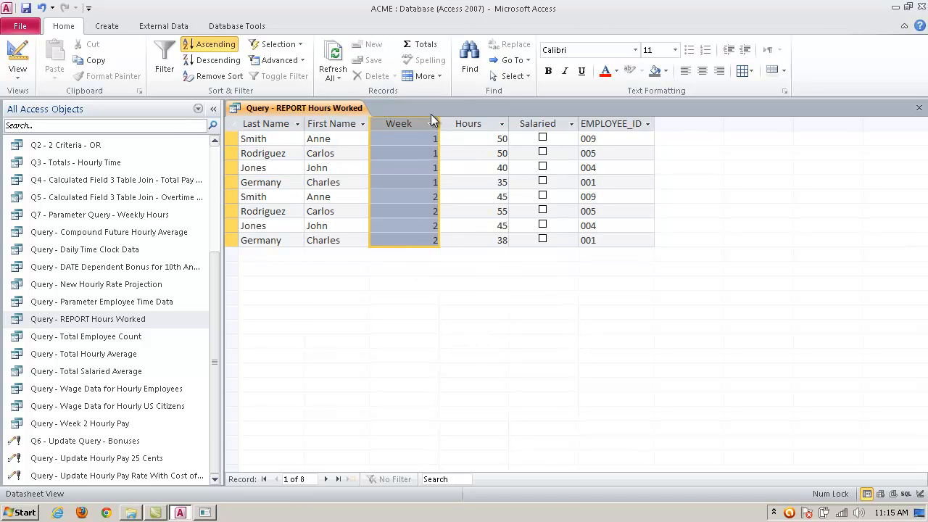
{"action": "right_click", "coordinate": [266, 126]}
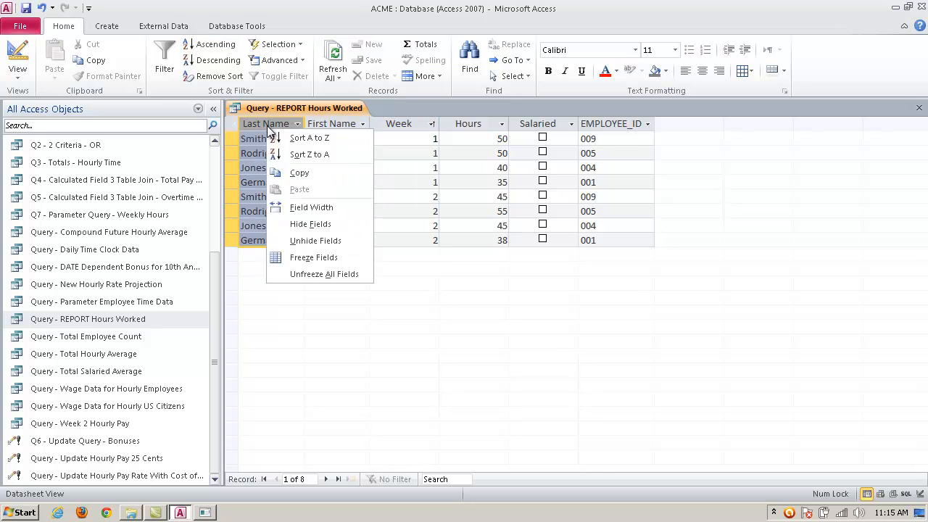
{"action": "left_click", "coordinate": [308, 138]}
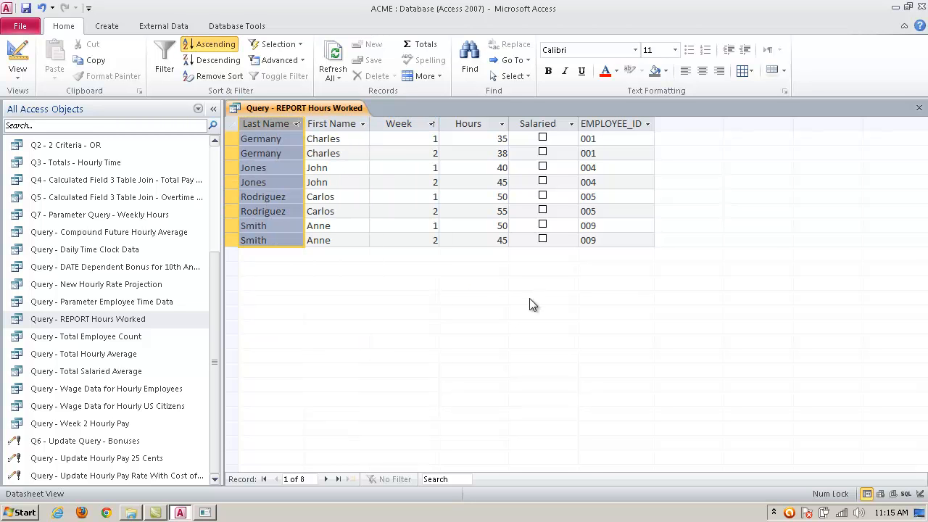
{"action": "left_click", "coordinate": [919, 107]}
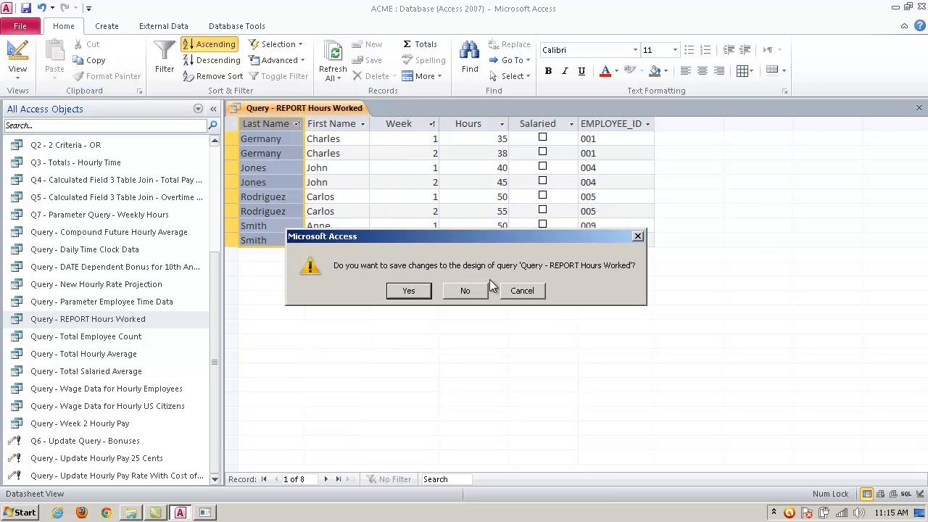
{"action": "left_click", "coordinate": [411, 290]}
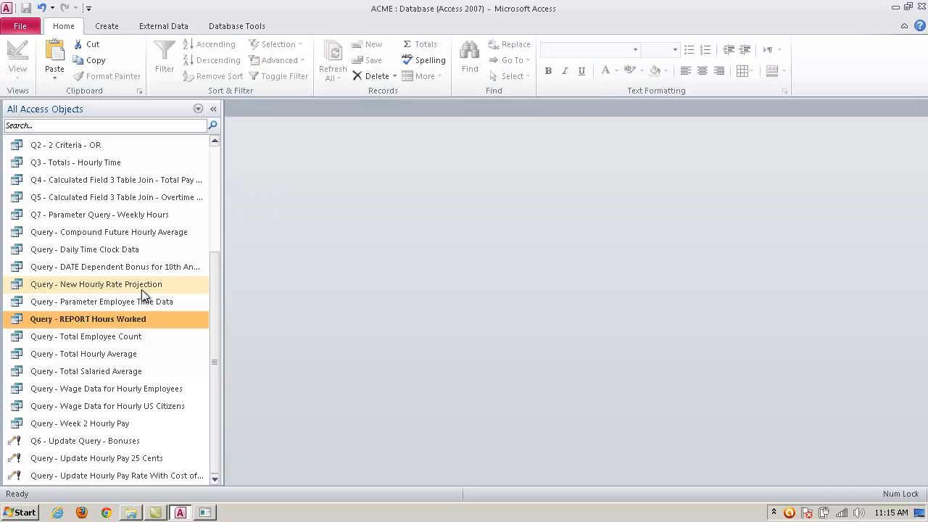
Step: Create a report from Query - REPORT Hours Worked and group its records on Last Name
{"action": "left_click", "coordinate": [106, 26]}
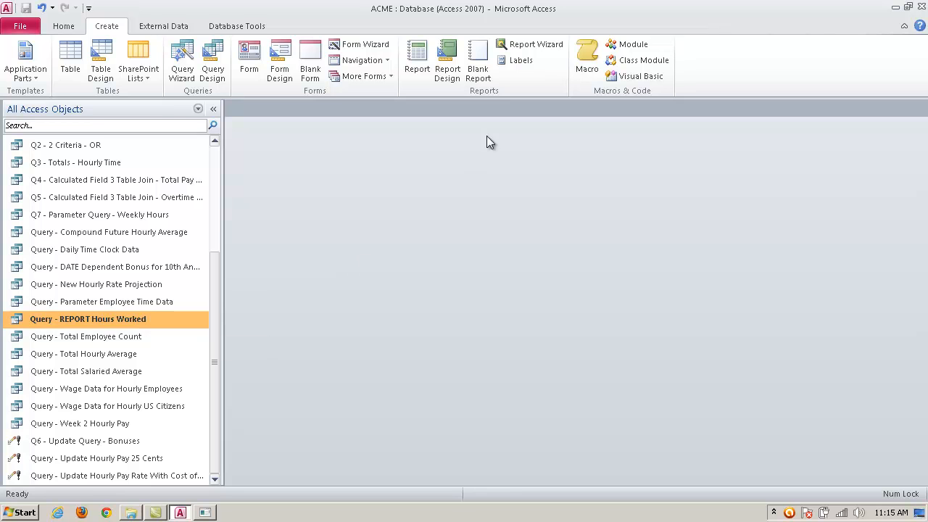
{"action": "left_click", "coordinate": [417, 61]}
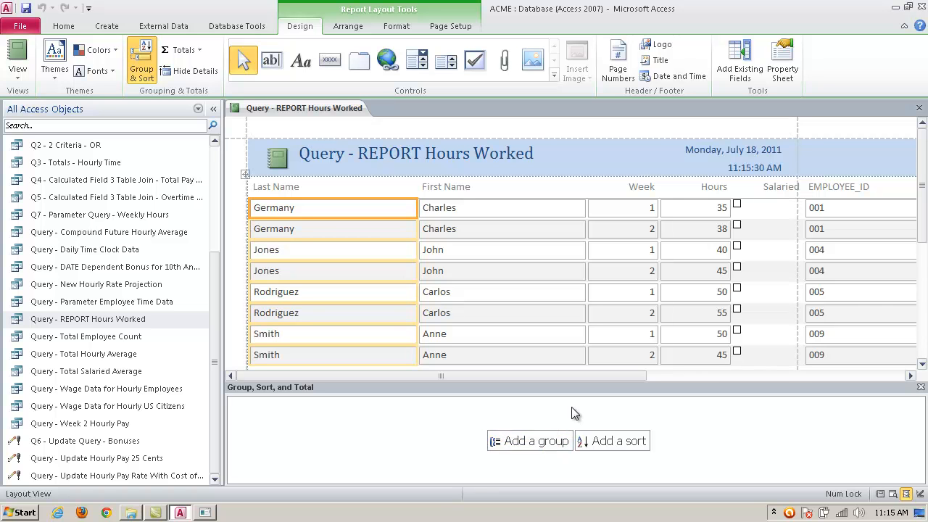
{"action": "left_click", "coordinate": [557, 444]}
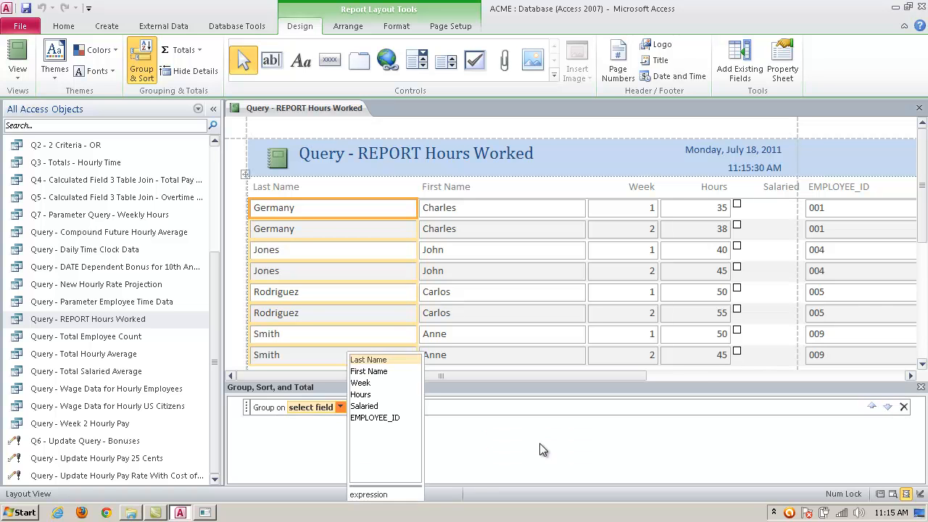
{"action": "left_click", "coordinate": [369, 359]}
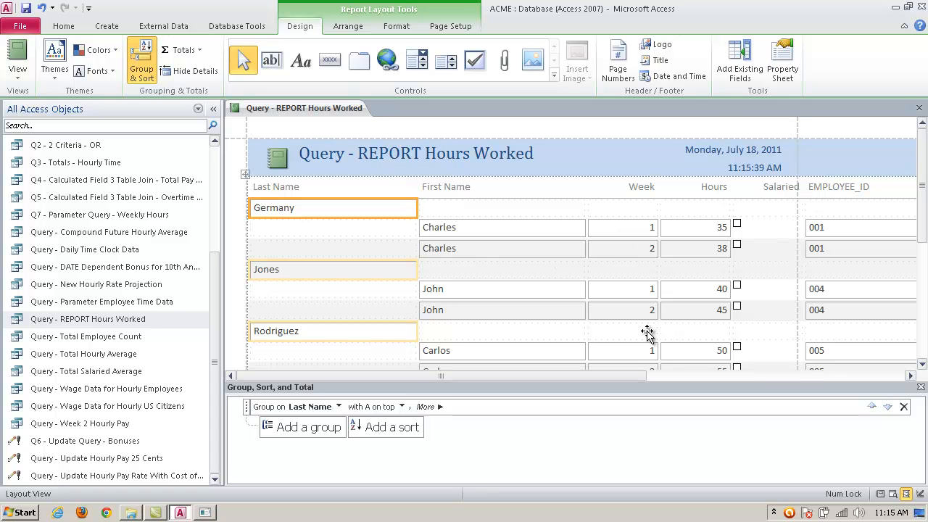
Step: Check the grouped hours report in Print Preview and close the preview
{"action": "left_click", "coordinate": [18, 73]}
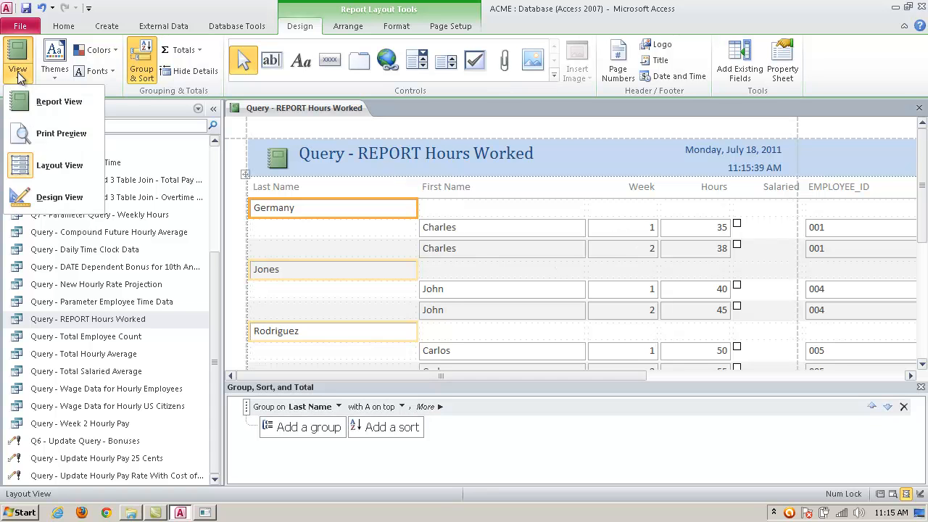
{"action": "left_click", "coordinate": [29, 137]}
{"action": "mouse_move", "coordinate": [924, 212]}
{"action": "left_mouse_down"}
{"action": "mouse_move", "coordinate": [924, 257]}
{"action": "mouse_move", "coordinate": [924, 218]}
{"action": "left_mouse_up"}
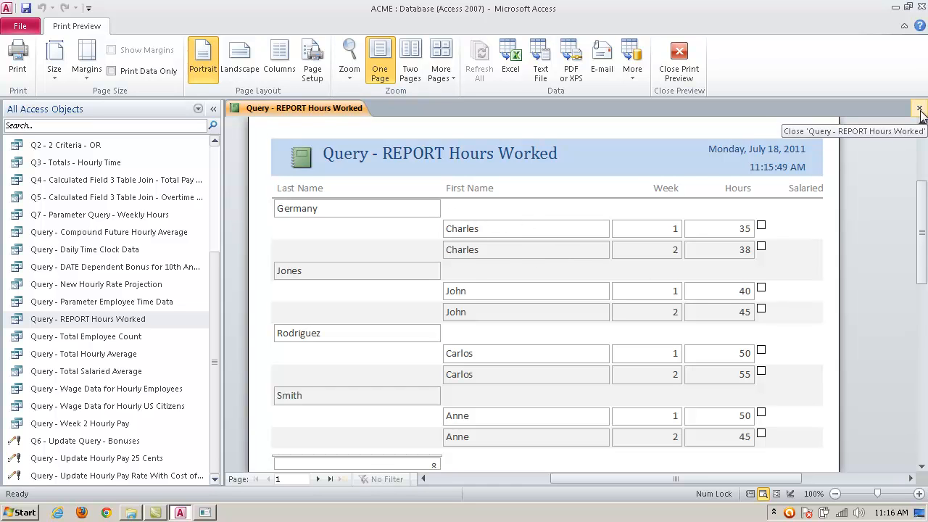
{"action": "left_click", "coordinate": [680, 58]}
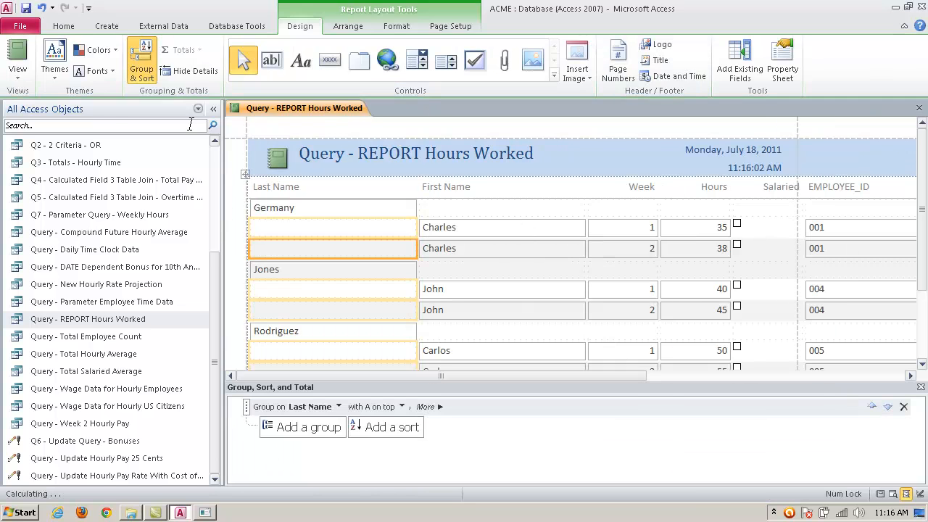
Step: Move the First Name field in Layout View from the detail rows up into the Last Name group header row
{"action": "left_click", "coordinate": [18, 76]}
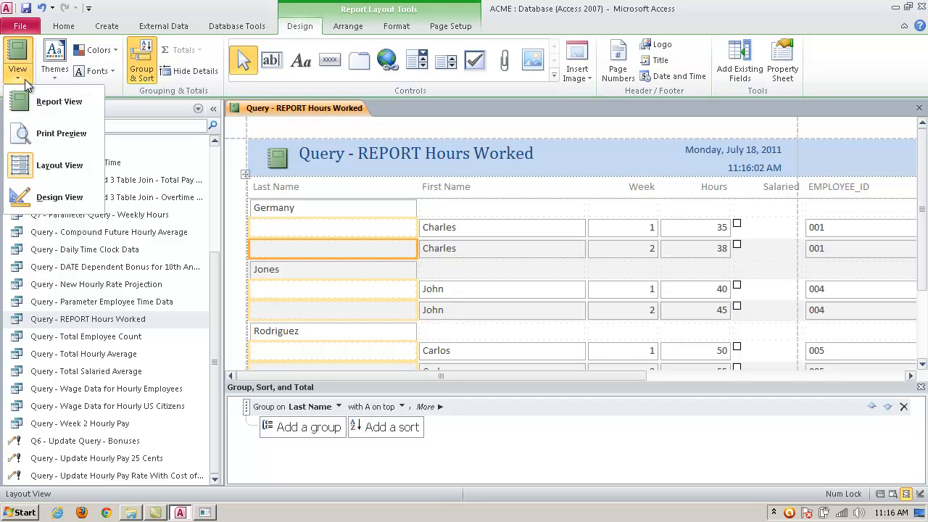
{"action": "left_click", "coordinate": [29, 165]}
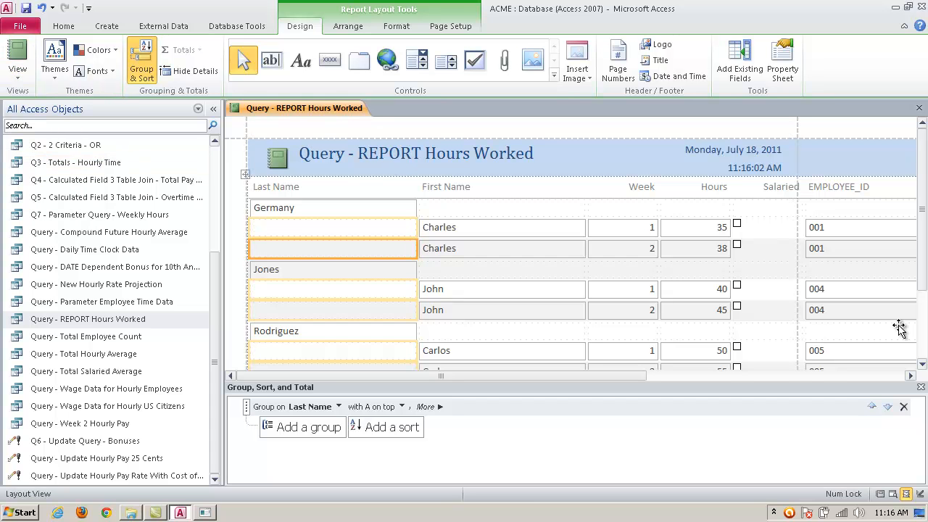
{"action": "left_click", "coordinate": [468, 226]}
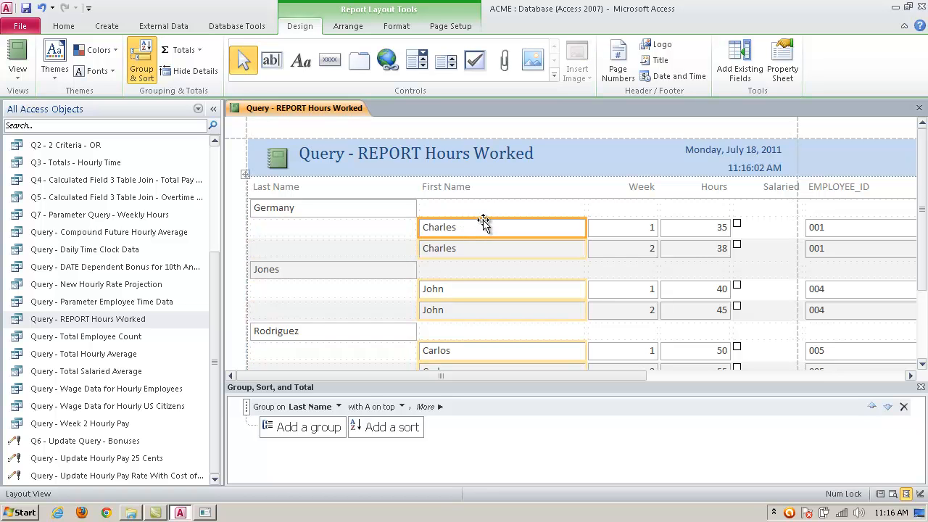
{"action": "left_click_drag", "start_coordinate": [483, 221], "coordinate": [482, 209]}
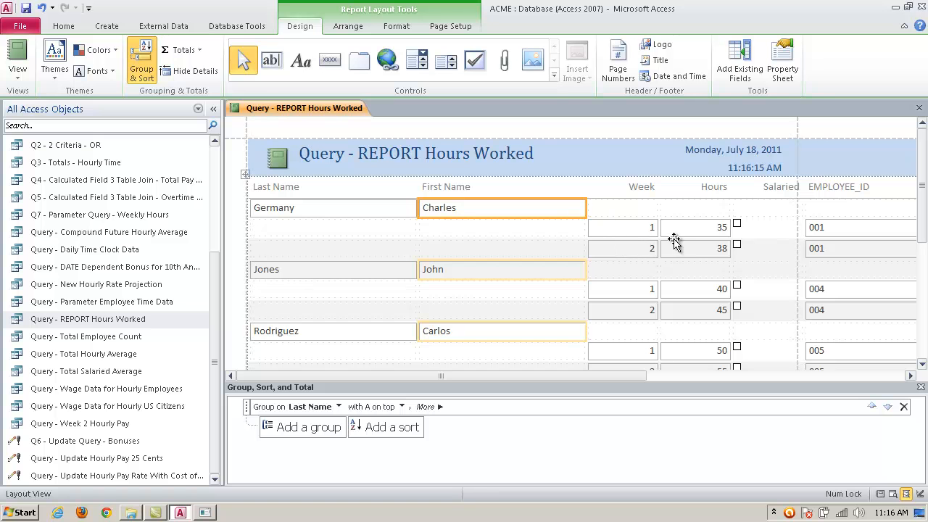
Step: Check the placement of the First Name field among the report sections in Design View, and return to Layout View
{"action": "left_click", "coordinate": [16, 72]}
{"action": "left_click", "coordinate": [59, 197]}
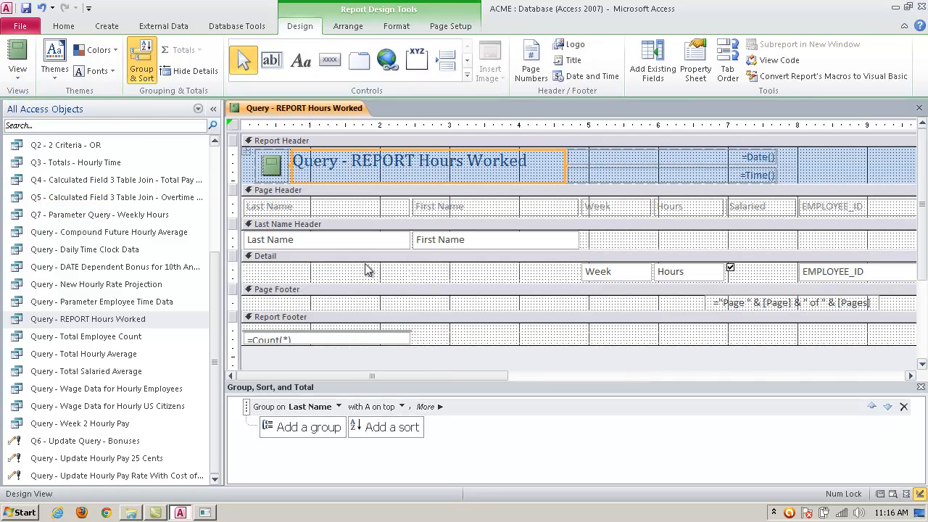
{"action": "left_click", "coordinate": [17, 73]}
{"action": "left_click", "coordinate": [29, 161]}
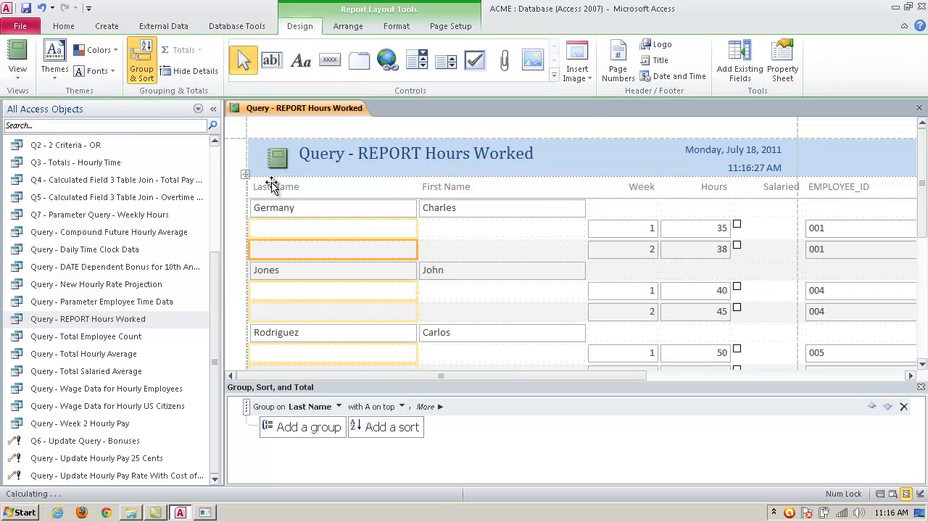
Step: Check the report with first and last names on one row in Print Preview, and close the preview
{"action": "left_click", "coordinate": [16, 70]}
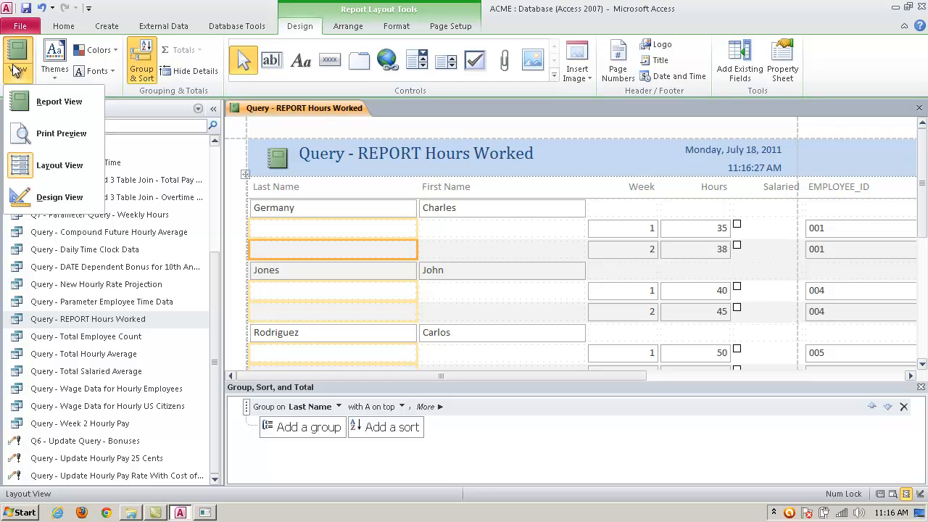
{"action": "left_click", "coordinate": [25, 133]}
{"action": "mouse_move", "coordinate": [922, 249]}
{"action": "left_mouse_down"}
{"action": "mouse_move", "coordinate": [923, 316]}
{"action": "mouse_move", "coordinate": [923, 229]}
{"action": "mouse_move", "coordinate": [922, 245]}
{"action": "left_mouse_up"}
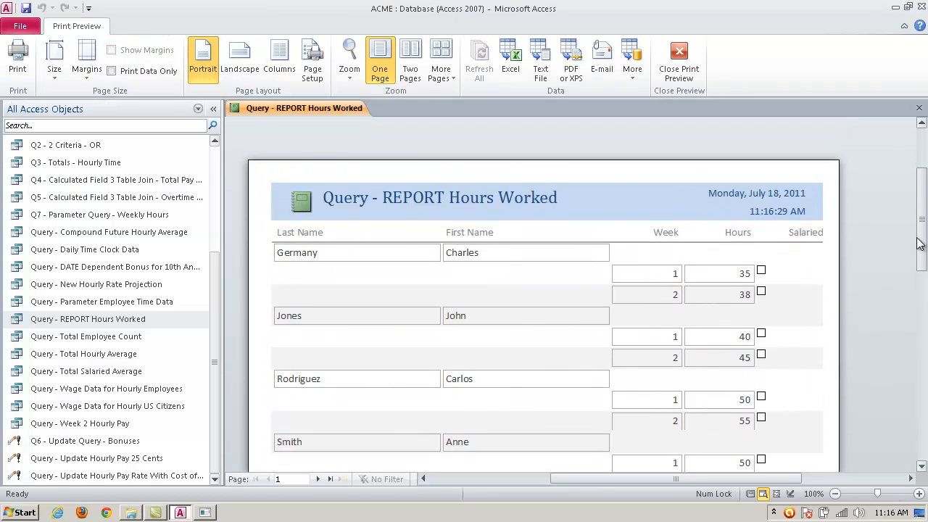
{"action": "left_click", "coordinate": [679, 60]}
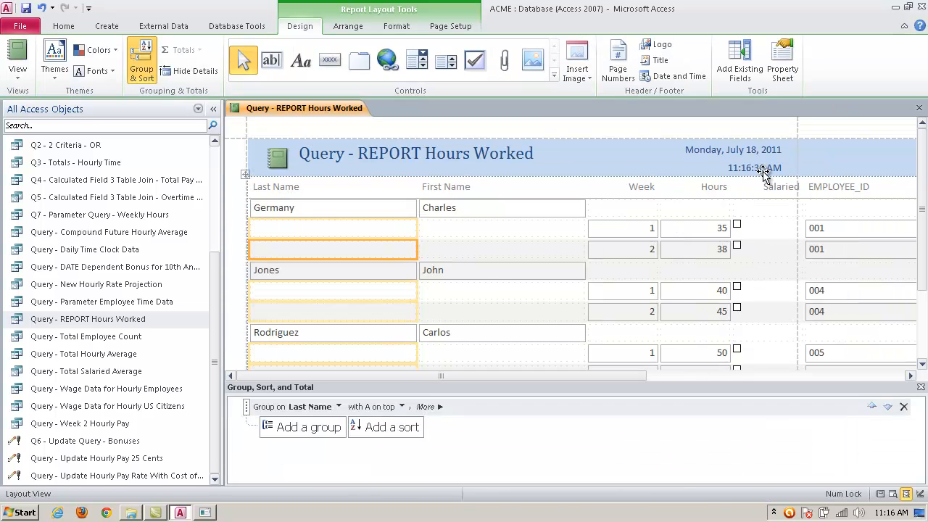
Step: Add a Sum total to the report's Hours column
{"action": "left_click", "coordinate": [717, 187]}
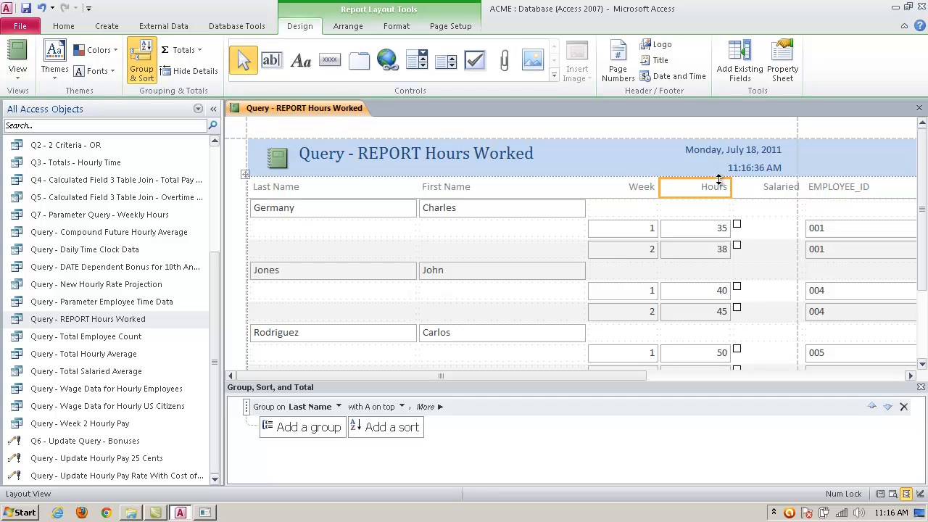
{"action": "left_click", "coordinate": [175, 52]}
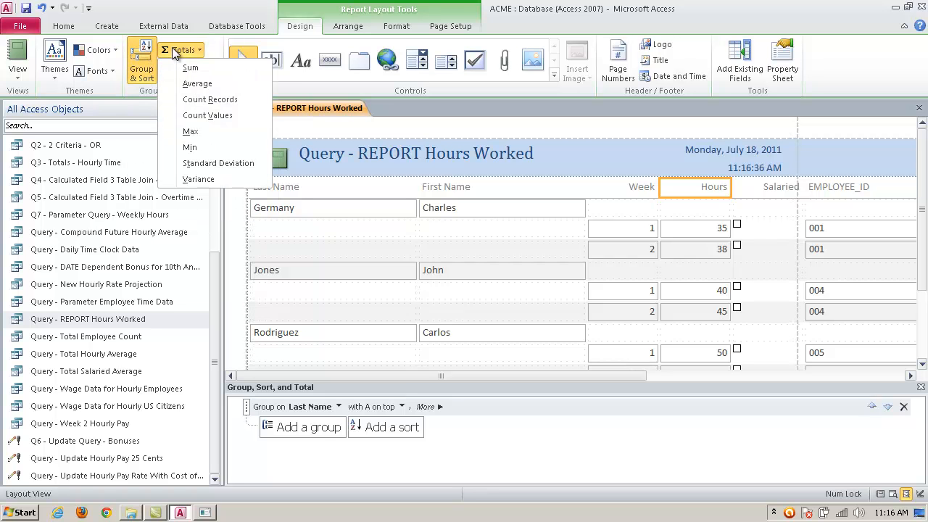
{"action": "left_click", "coordinate": [209, 68]}
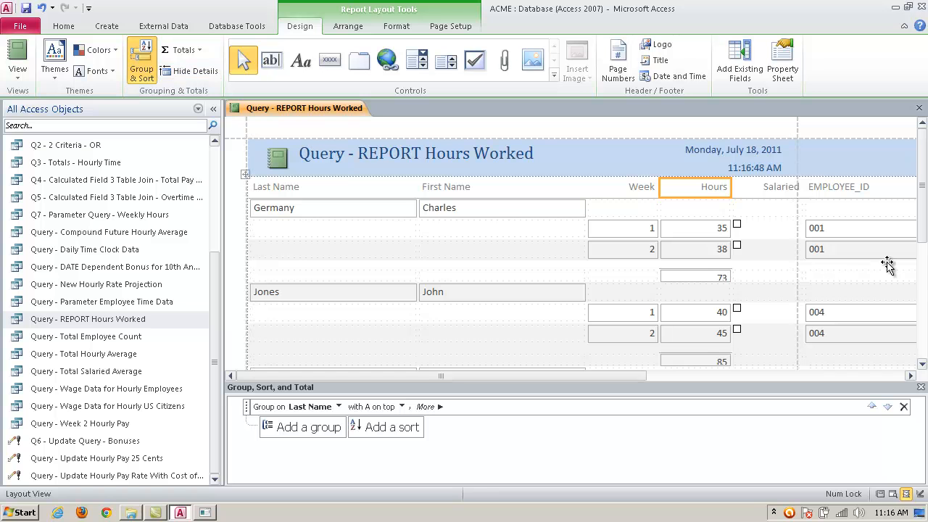
Step: Examine the Hours sums for each last name group in Layout View and Print Preview, and close the preview
{"action": "mouse_move", "coordinate": [921, 200]}
{"action": "left_mouse_down"}
{"action": "mouse_move", "coordinate": [927, 291]}
{"action": "mouse_move", "coordinate": [923, 188]}
{"action": "left_mouse_up"}
{"action": "left_click", "coordinate": [18, 73]}
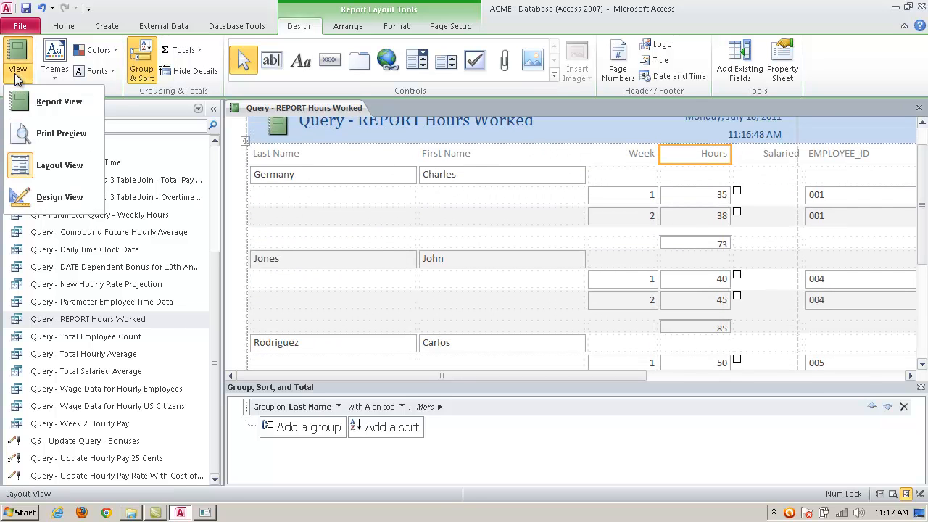
{"action": "left_click", "coordinate": [56, 135]}
{"action": "mouse_move", "coordinate": [922, 212]}
{"action": "left_mouse_down"}
{"action": "mouse_move", "coordinate": [925, 281]}
{"action": "mouse_move", "coordinate": [926, 217]}
{"action": "left_mouse_up"}
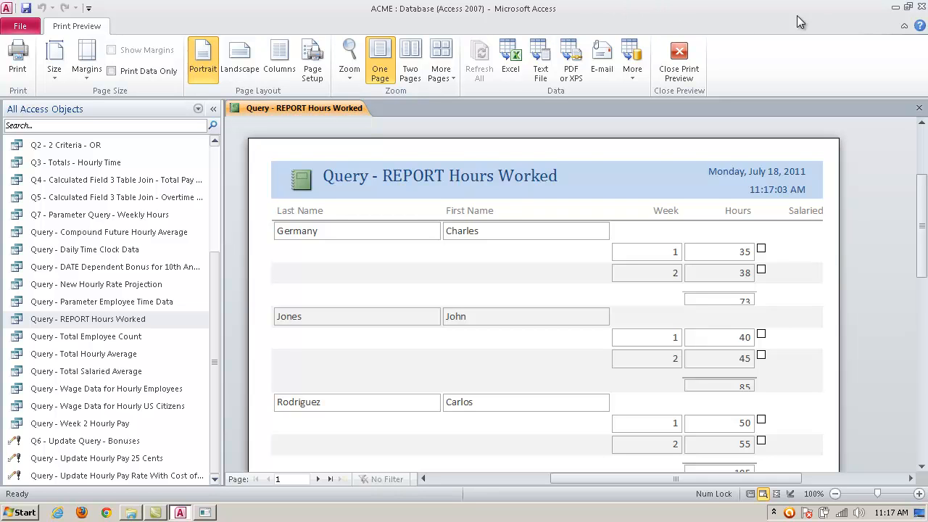
{"action": "left_click", "coordinate": [681, 57]}
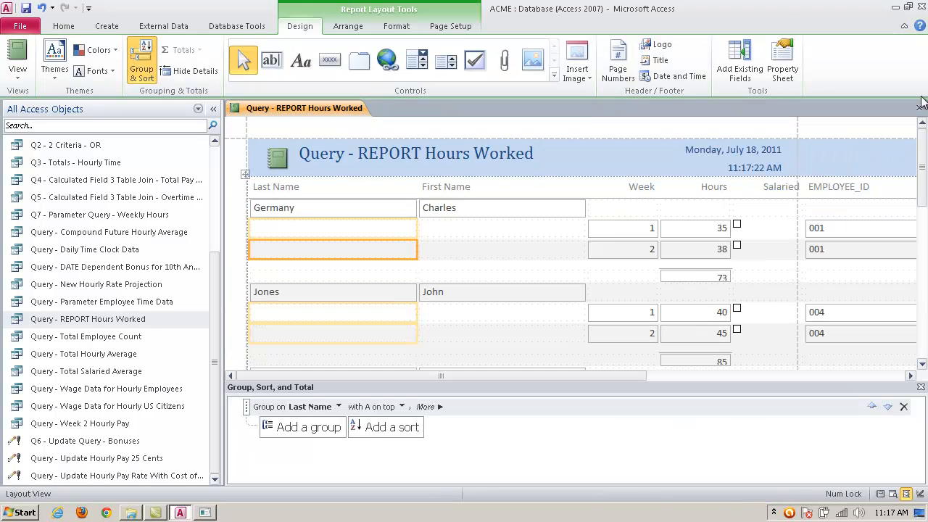